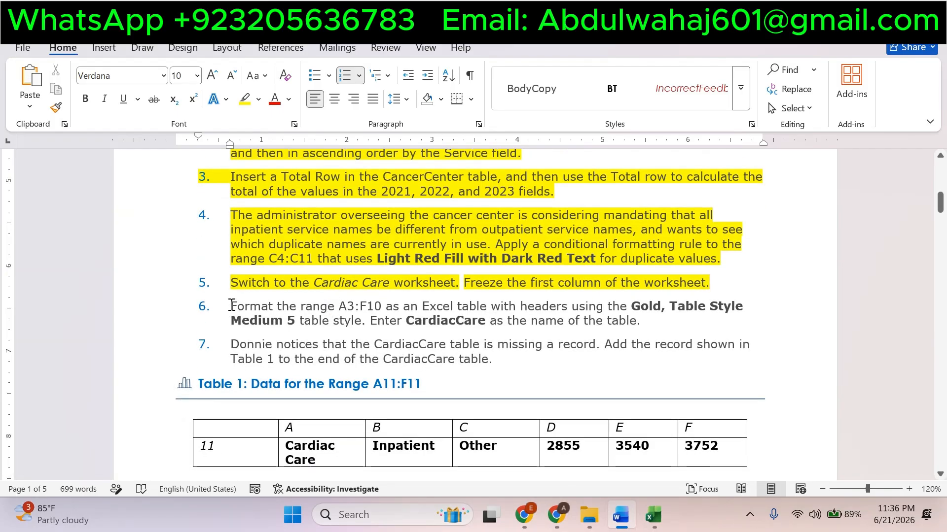
Read instruction 6 in the Word document and copy the table name CardiacCare from it.
drag(231, 306, 289, 322)
double_click(444, 321)
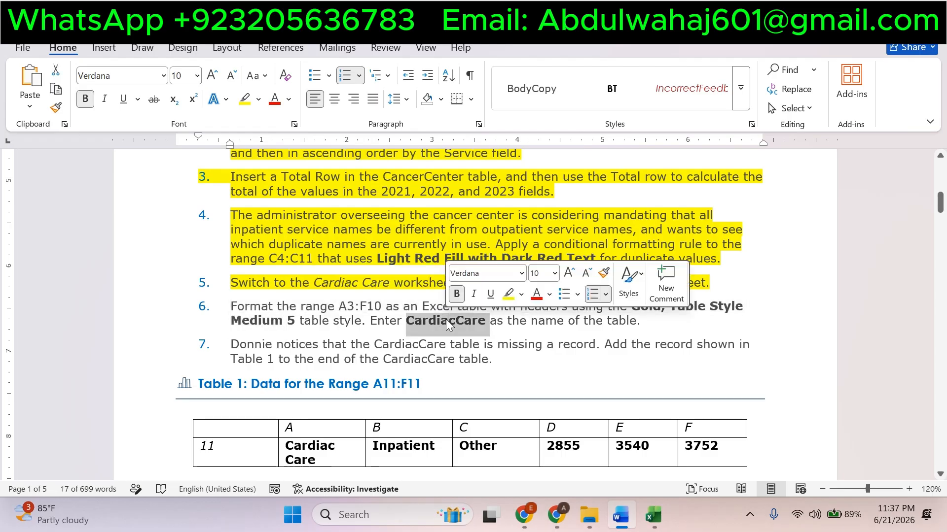
right_click(443, 326)
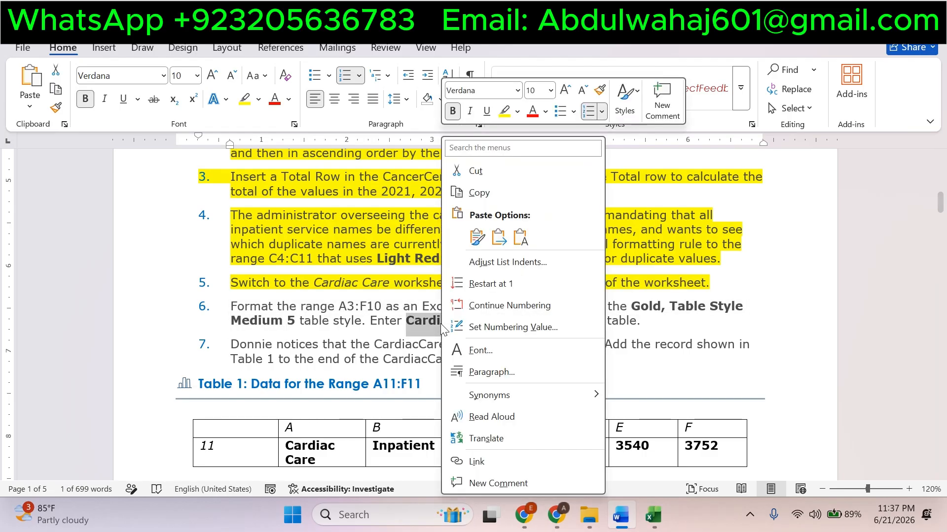
click(483, 188)
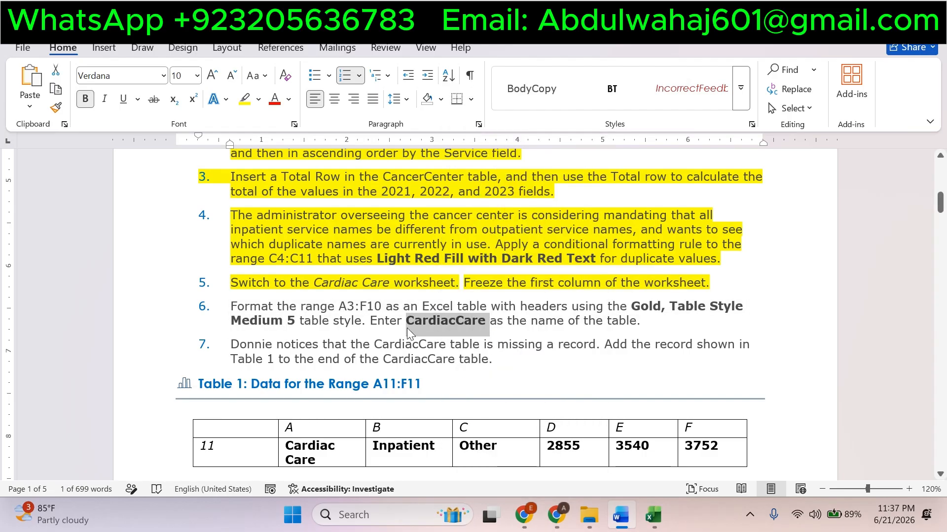
Switch to Excel and format A3:F10 on the Cardiac Care sheet as a table with headers using Gold, Table Style Medium 5.
click(653, 515)
drag(48, 216, 429, 324)
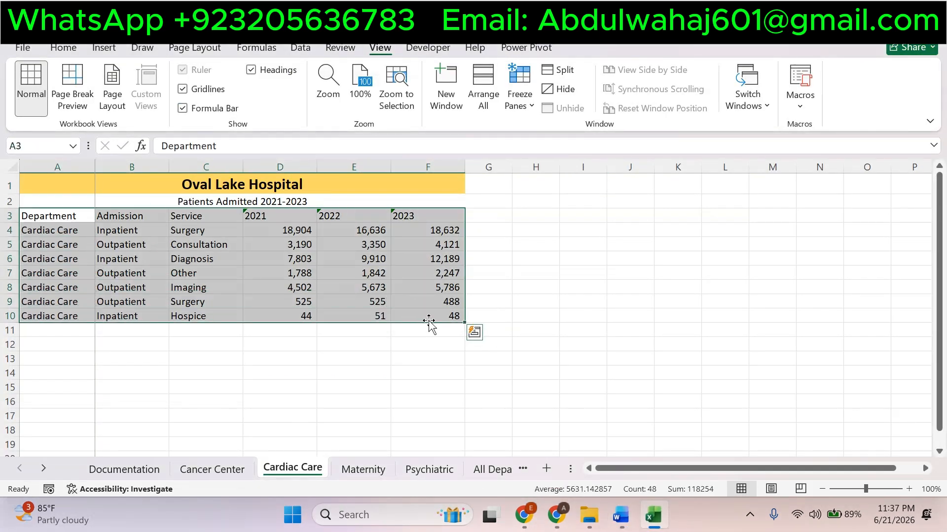
click(69, 50)
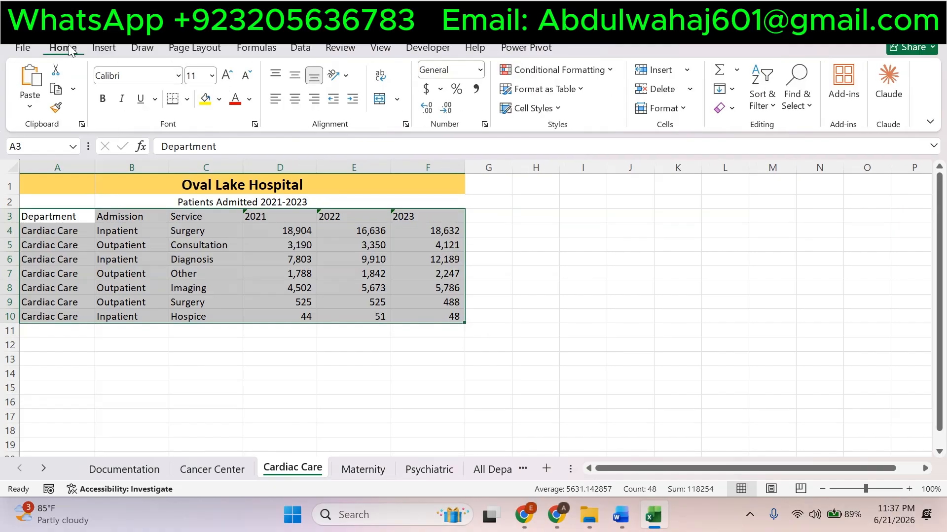
click(582, 97)
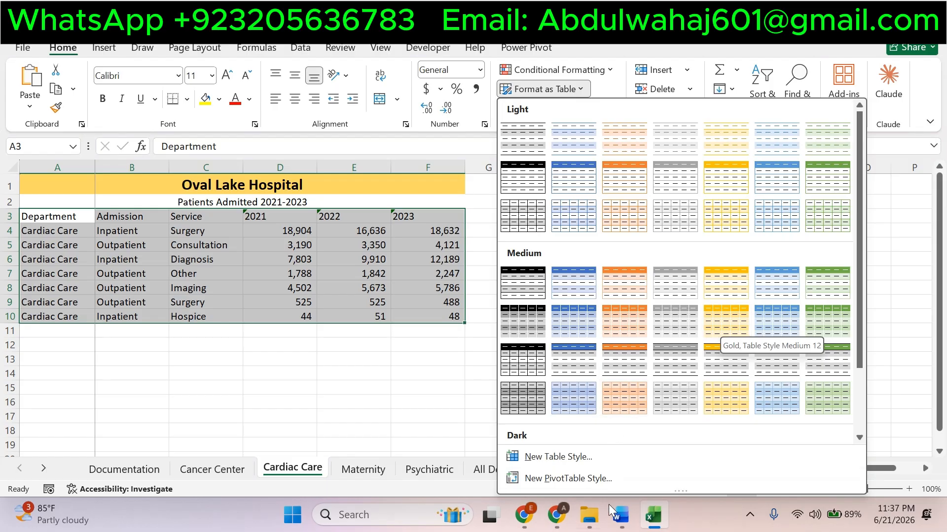
click(619, 518)
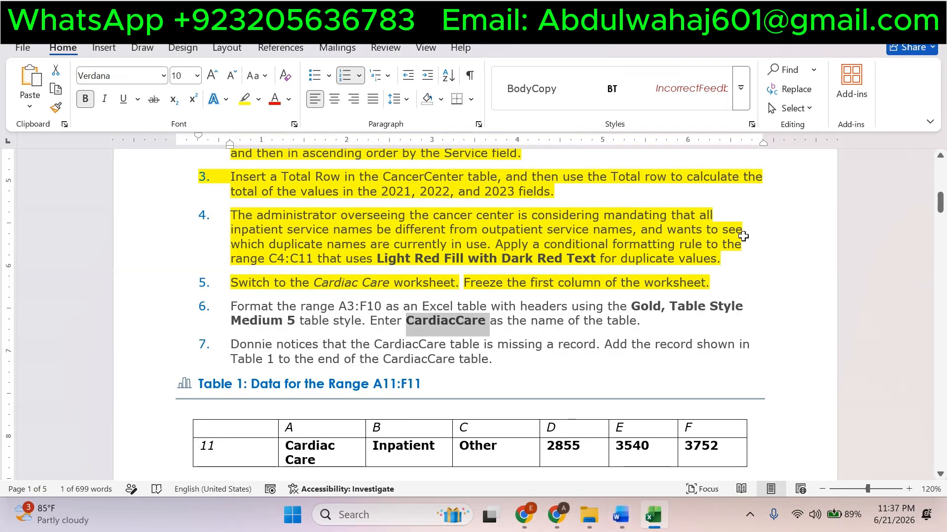
click(653, 516)
click(579, 88)
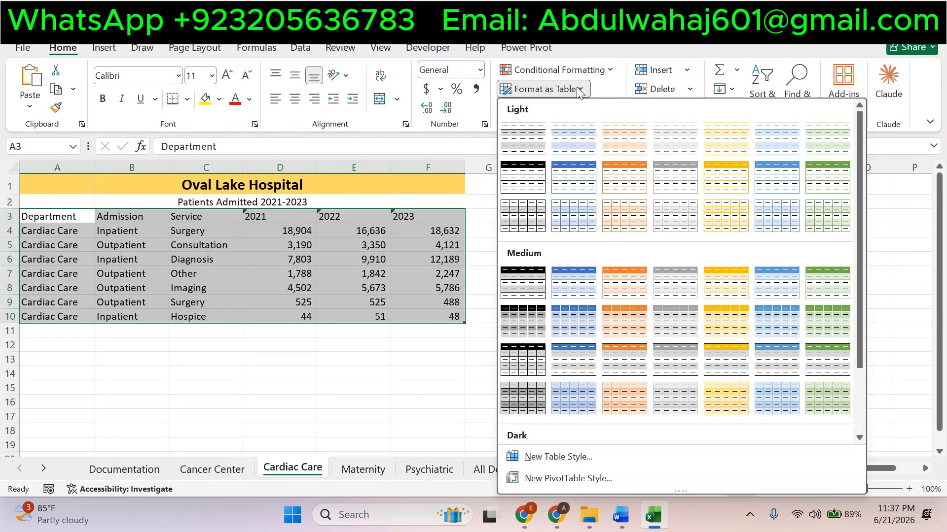
click(733, 296)
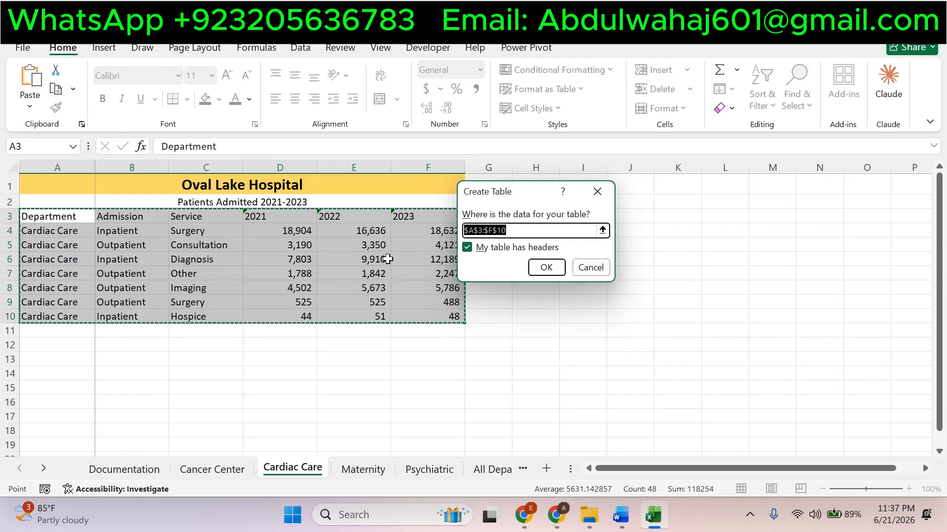
click(546, 267)
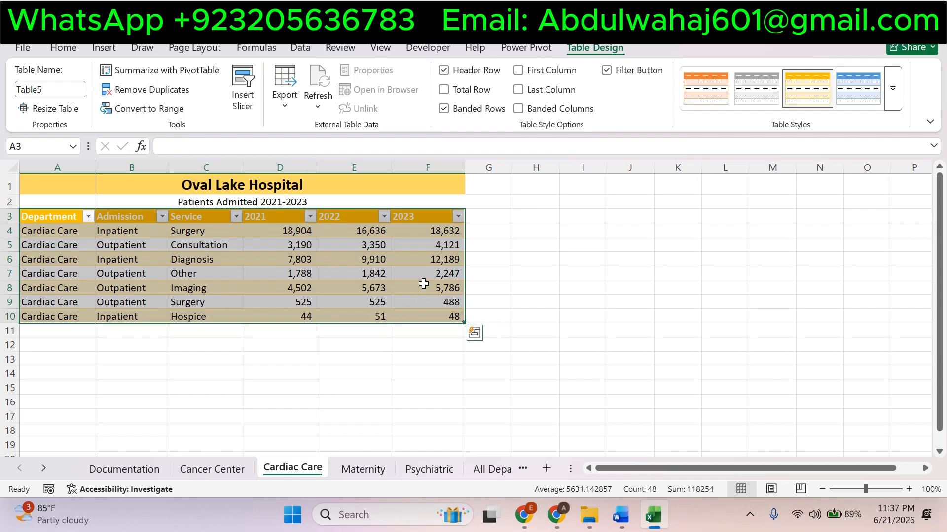
Check the required table name in Word and rename the new Excel table as CardiacCare.
click(622, 516)
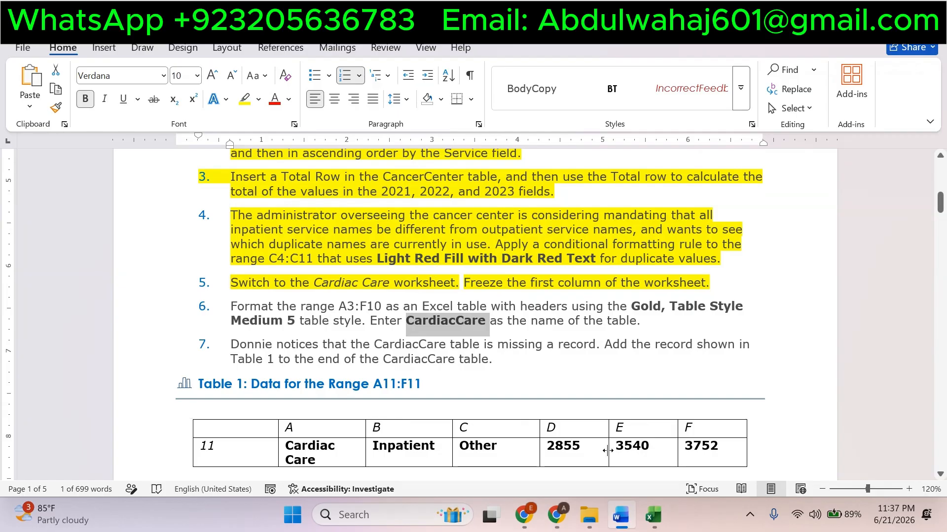
click(653, 516)
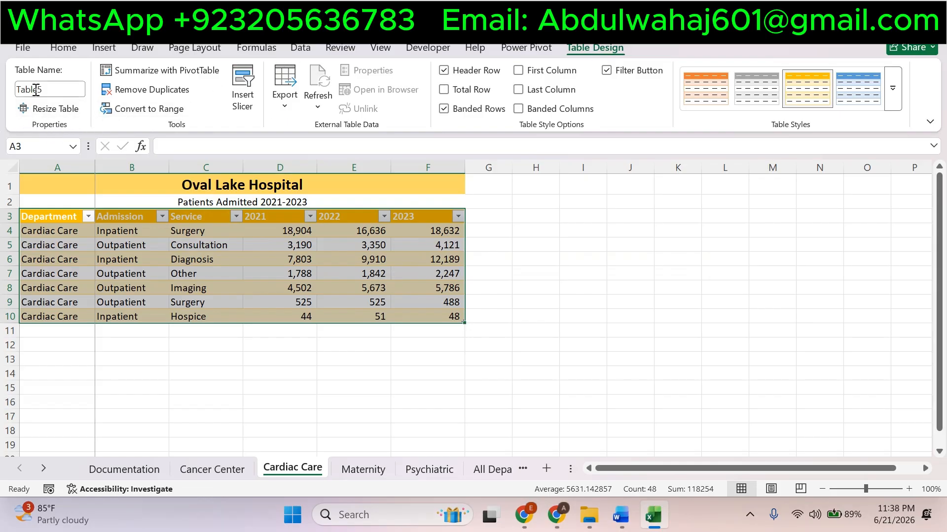
click(54, 91)
text(CardiacCare)
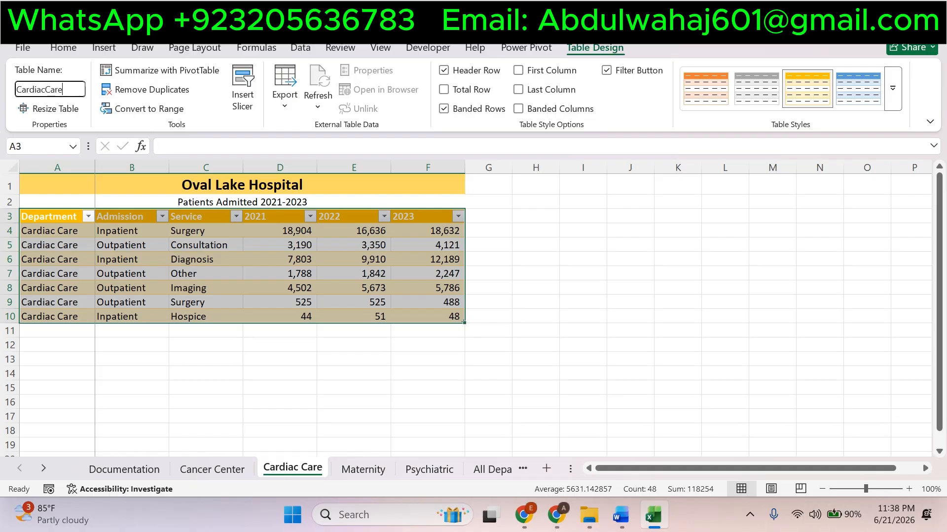
key(Return)
click(619, 327)
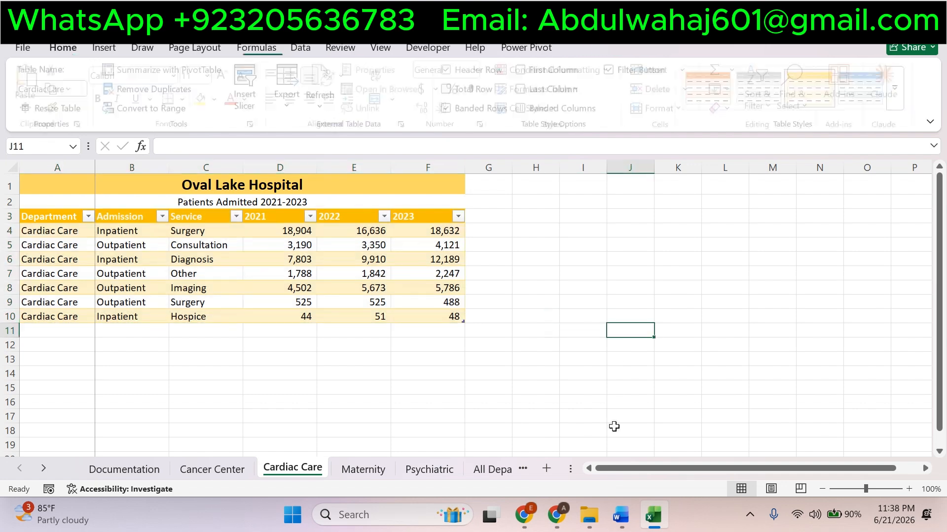
Switch to Word and highlight all of instruction 6 in yellow.
click(620, 515)
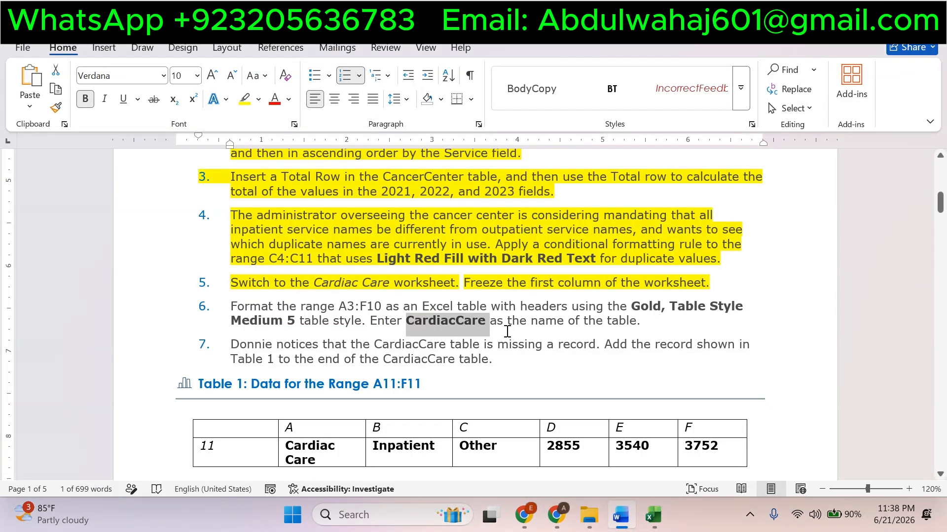
drag(653, 323, 232, 306)
click(297, 282)
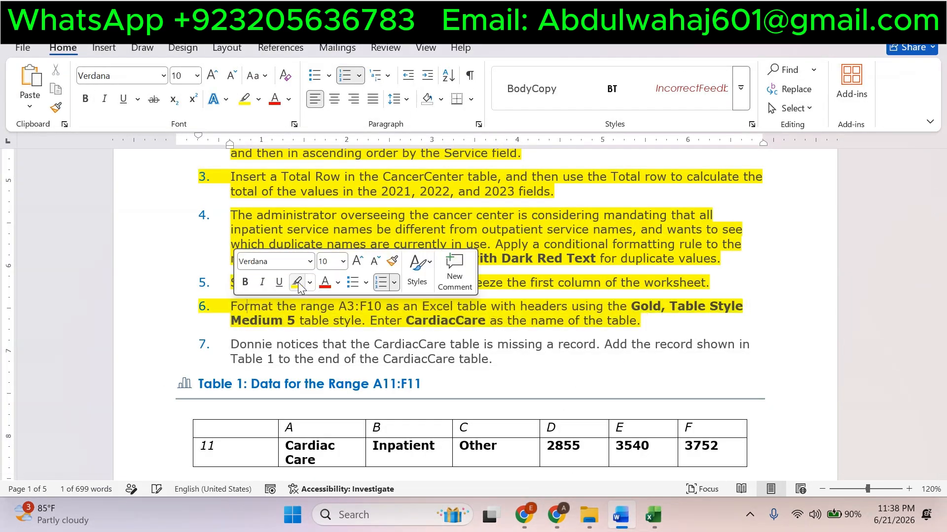
Read instruction 7 and copy the record cells from Cardiac Care through 3752 in row 11 of Table 1.
scroll(521, 257, down, 3)
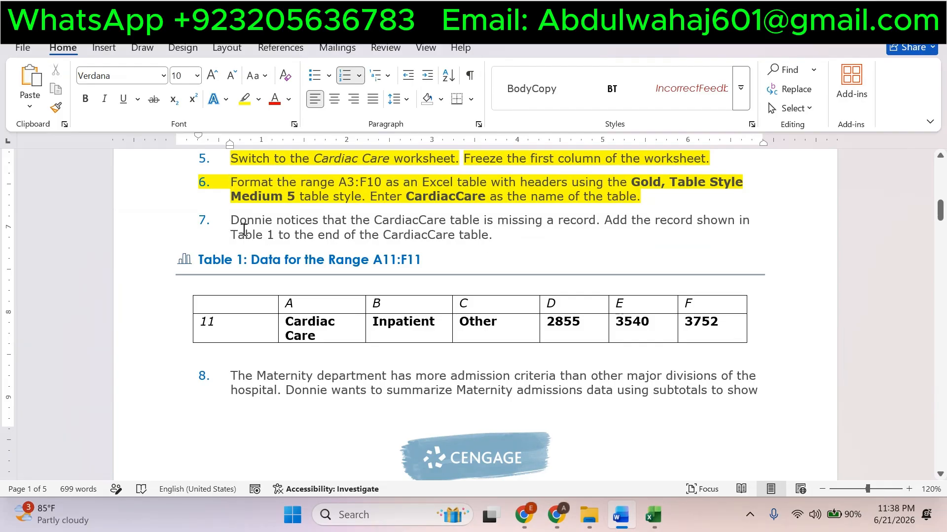
drag(230, 221, 633, 229)
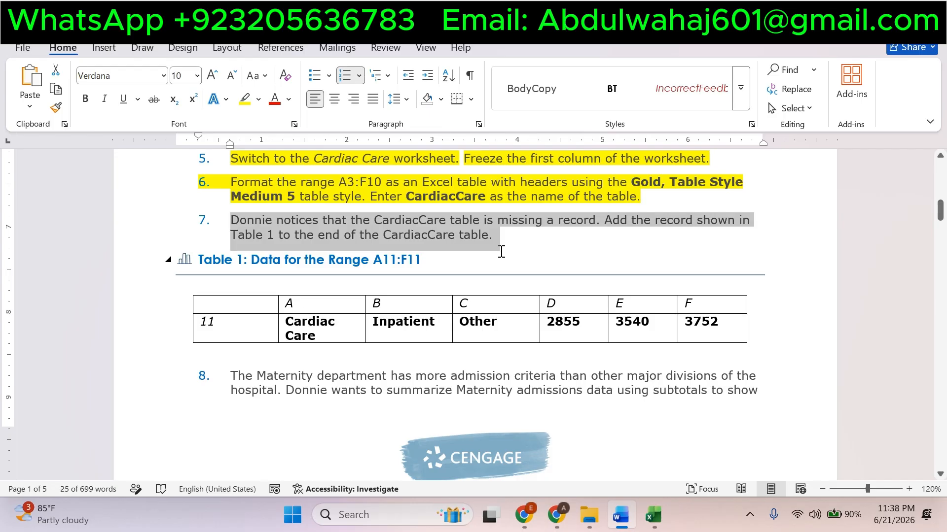
scroll(500, 249, down, 1)
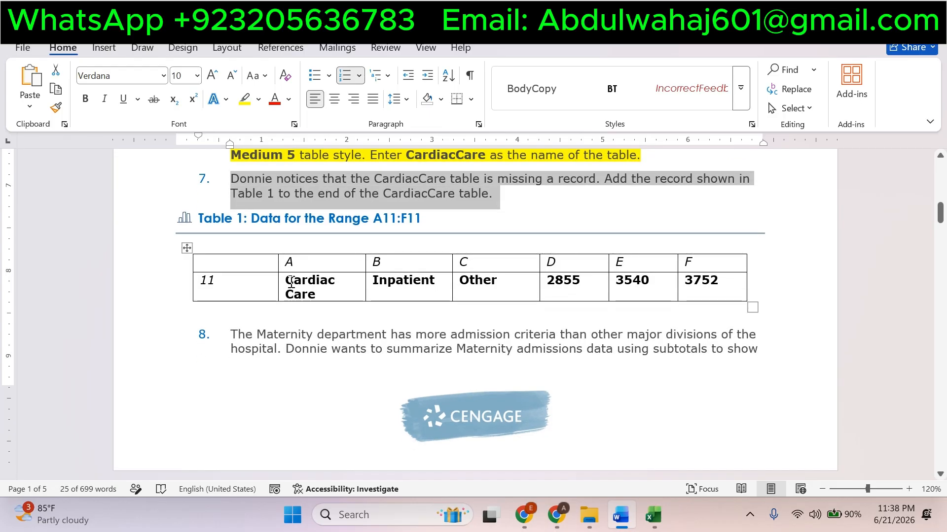
drag(291, 281, 700, 280)
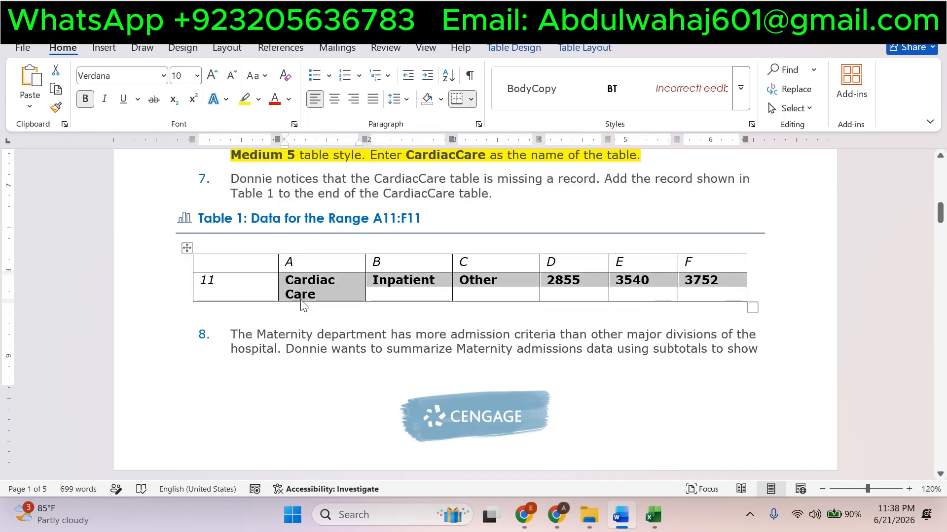
right_click(299, 286)
click(338, 72)
Switch to Excel and paste the copied record at cell A11 below the CardiacCare table, matching the destination formatting.
click(654, 515)
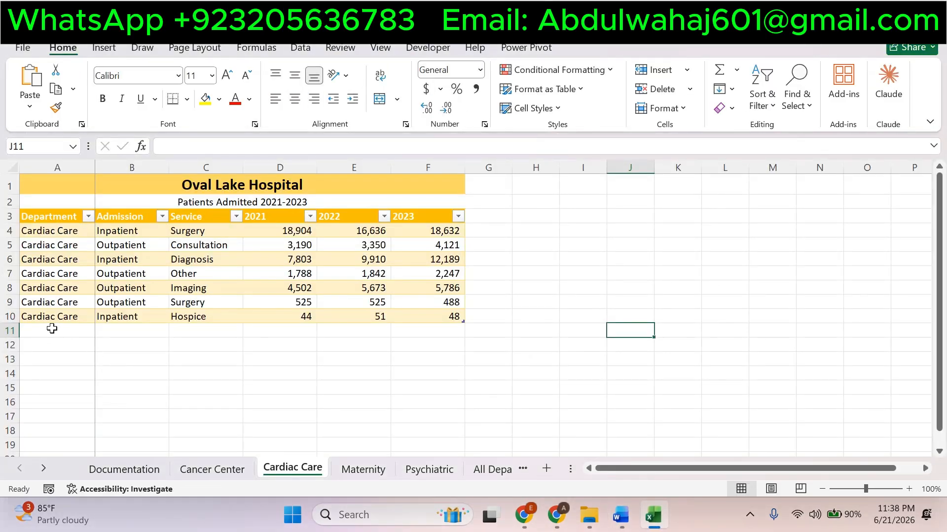
click(52, 329)
click(30, 105)
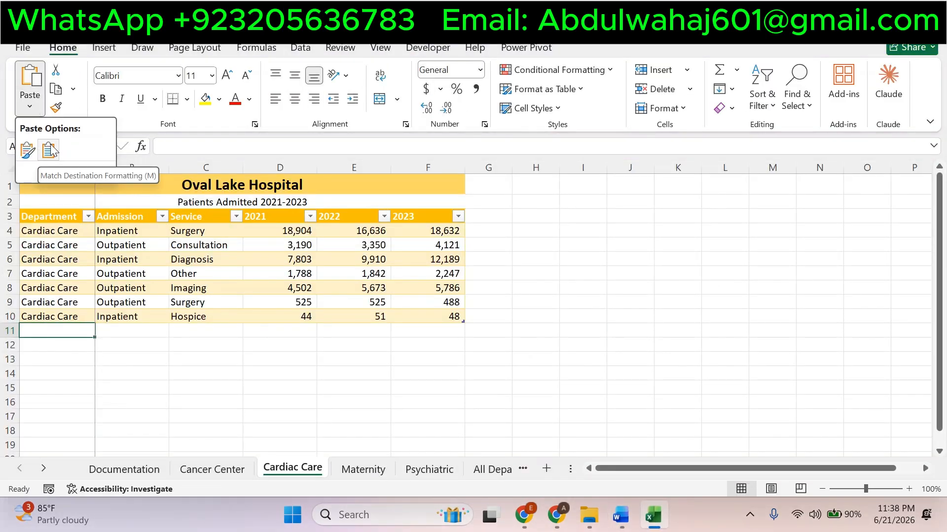
click(58, 151)
click(327, 422)
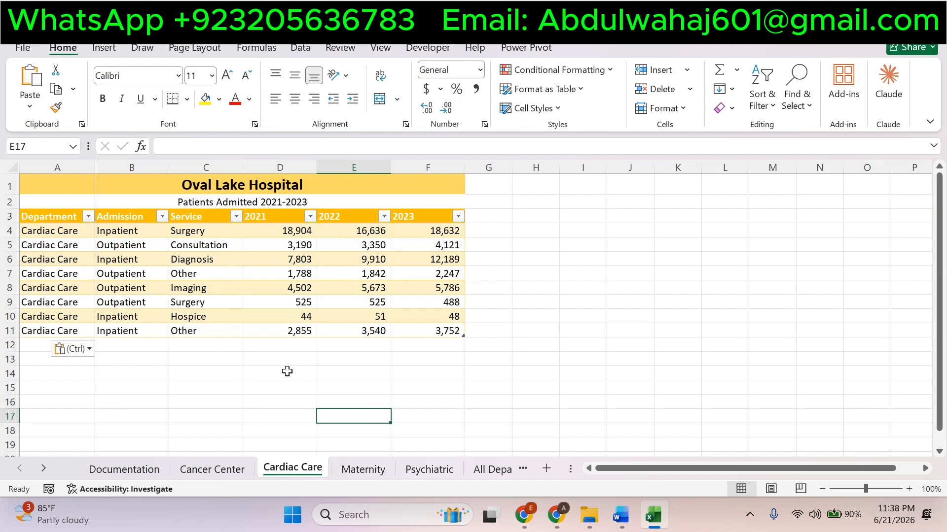
Switch to Word and highlight the copied record in Table 1 in yellow.
click(619, 513)
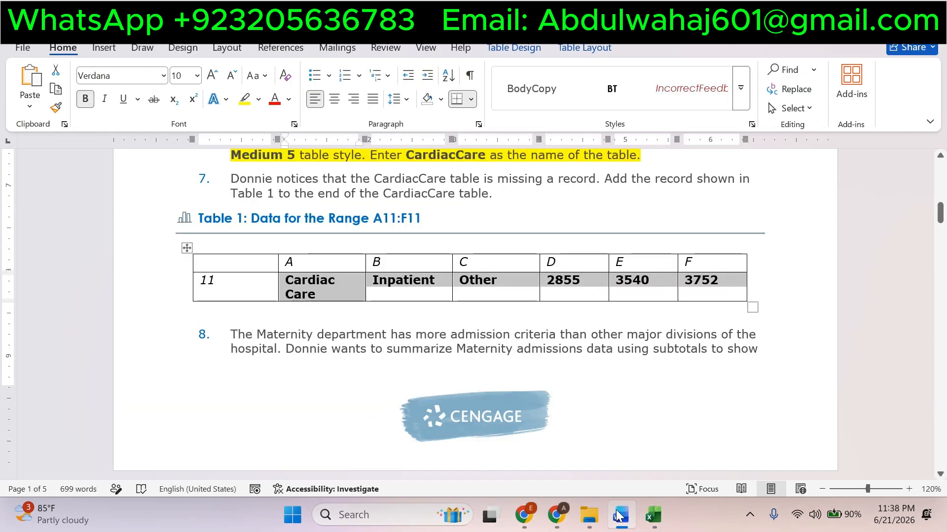
click(253, 106)
Look through the remaining instructions from 8 onward, covering the Maternity, Psychiatric and All Departments worksheets.
scroll(271, 226, down, 5)
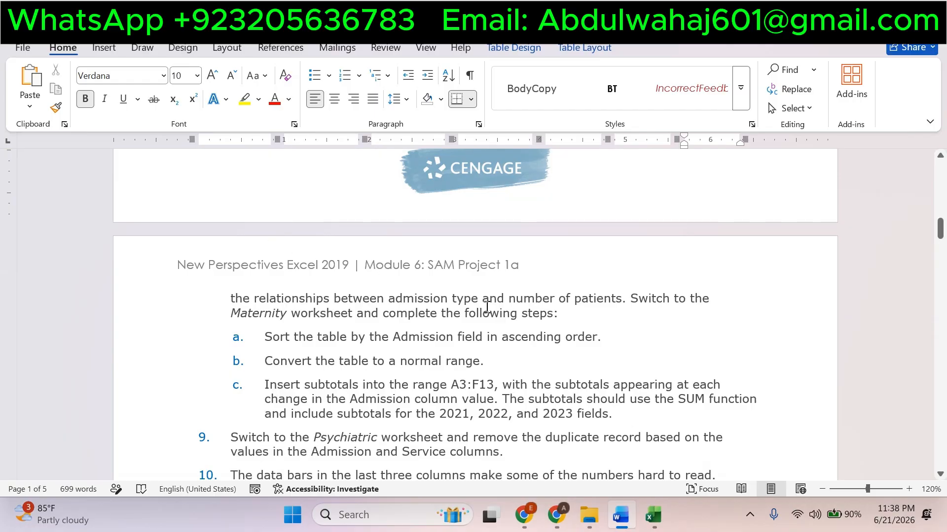
scroll(487, 307, up, 3)
scroll(470, 280, down, 5)
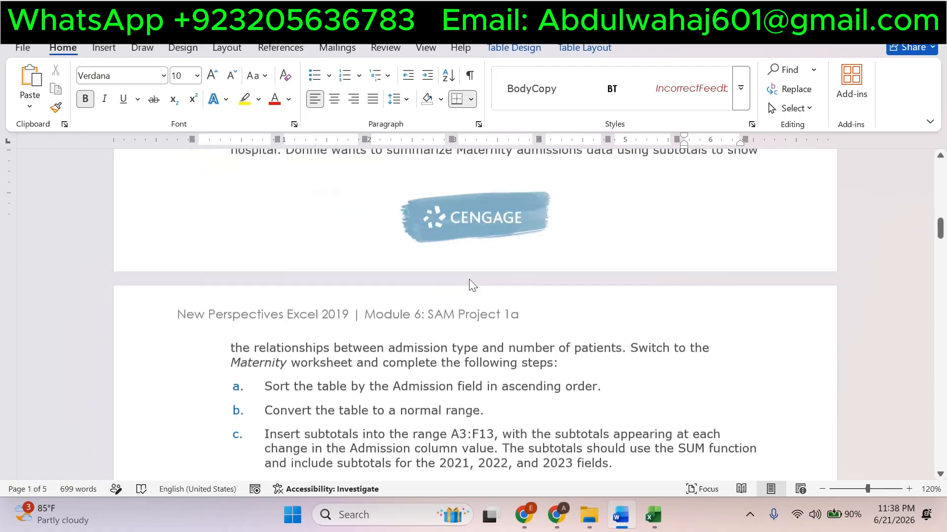
scroll(470, 280, down, 1)
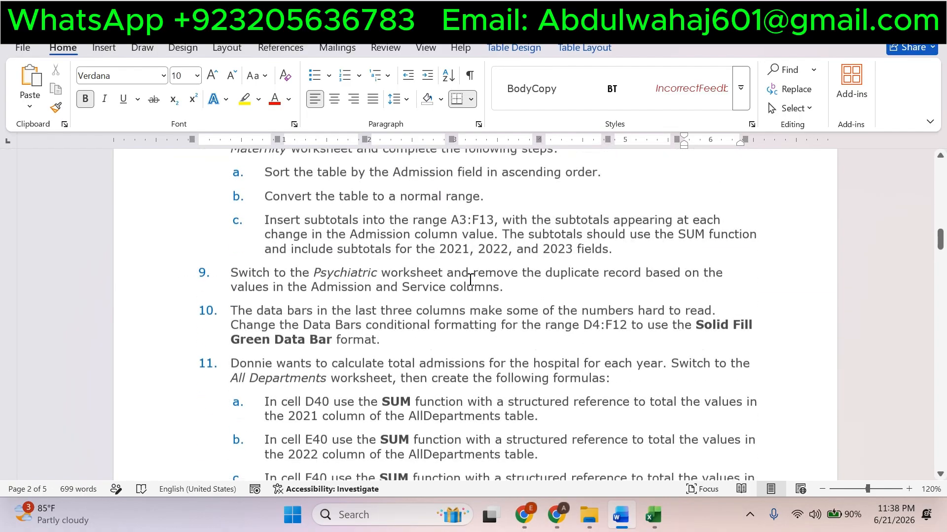
scroll(471, 280, down, 2)
scroll(470, 280, up, 8)
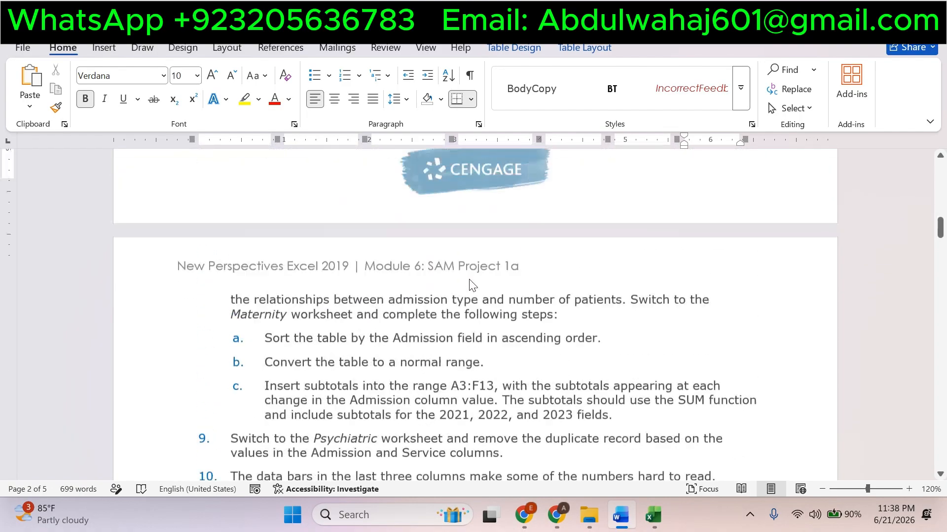
scroll(470, 279, up, 1)
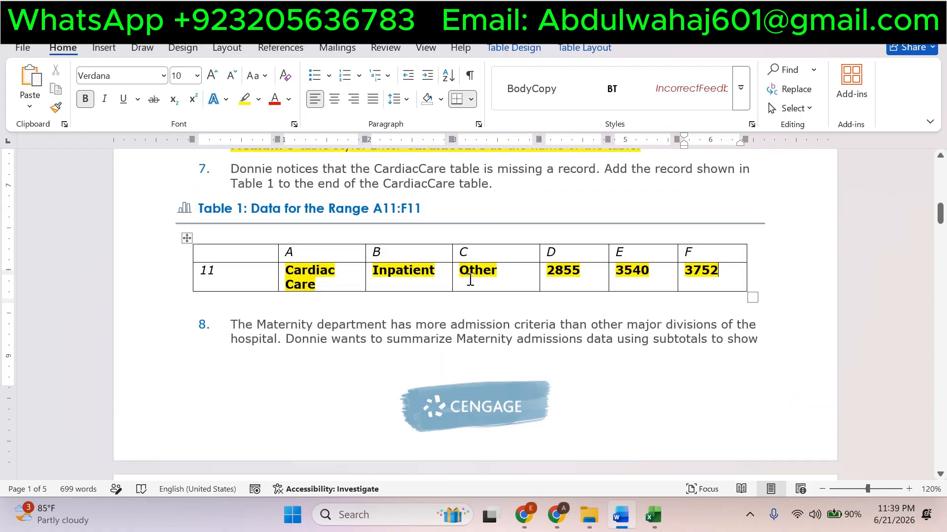
scroll(468, 279, down, 2)
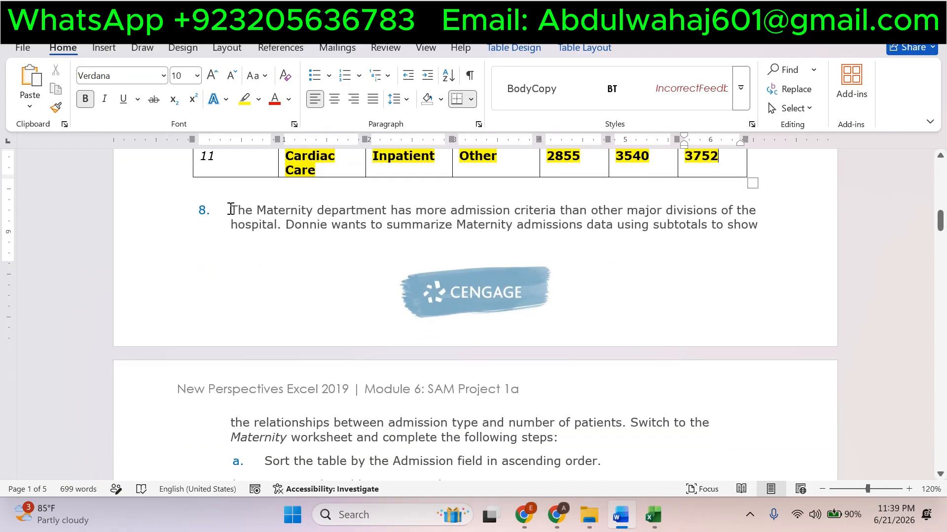
Read the introduction of instruction 8, switch to Excel and open the Maternity worksheet.
drag(228, 209, 472, 418)
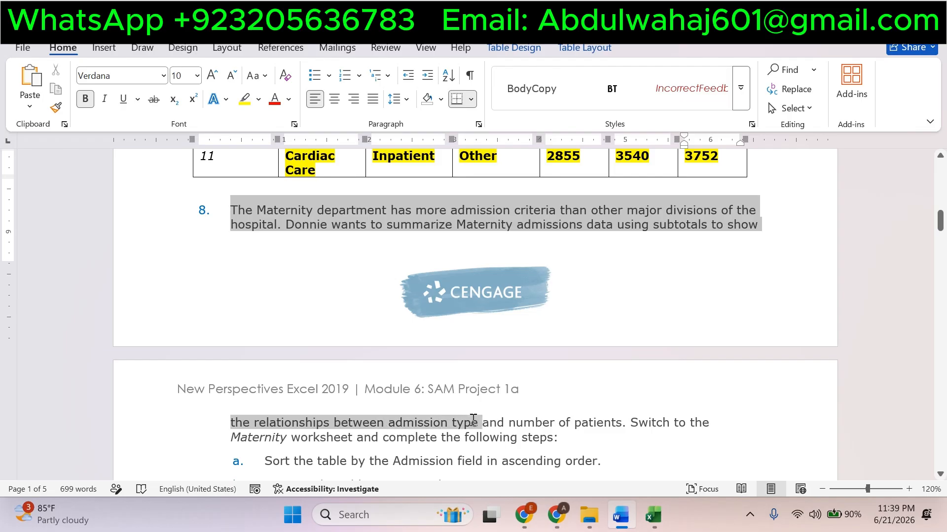
drag(511, 424, 613, 438)
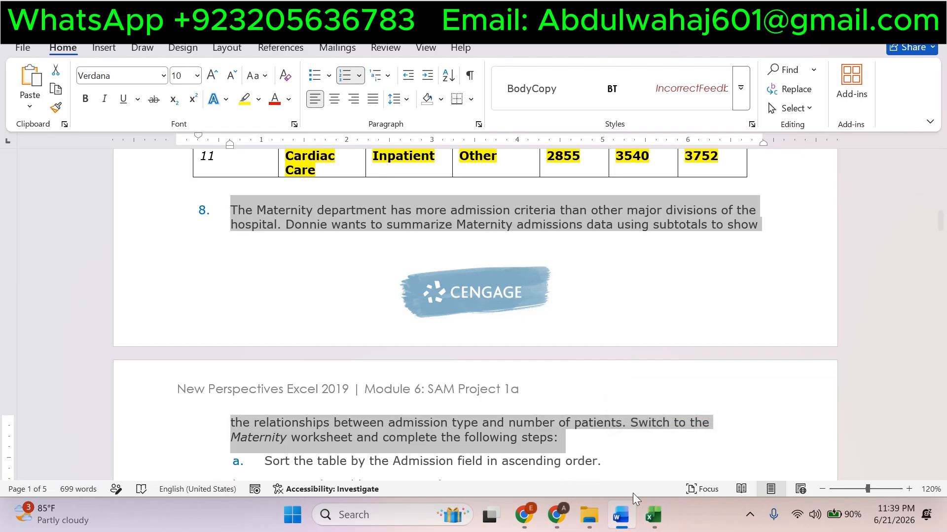
click(653, 514)
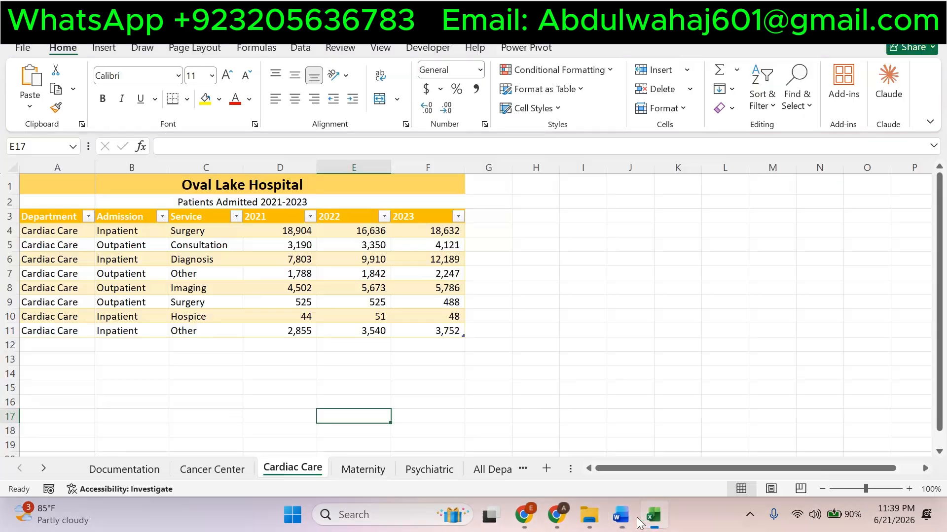
click(356, 469)
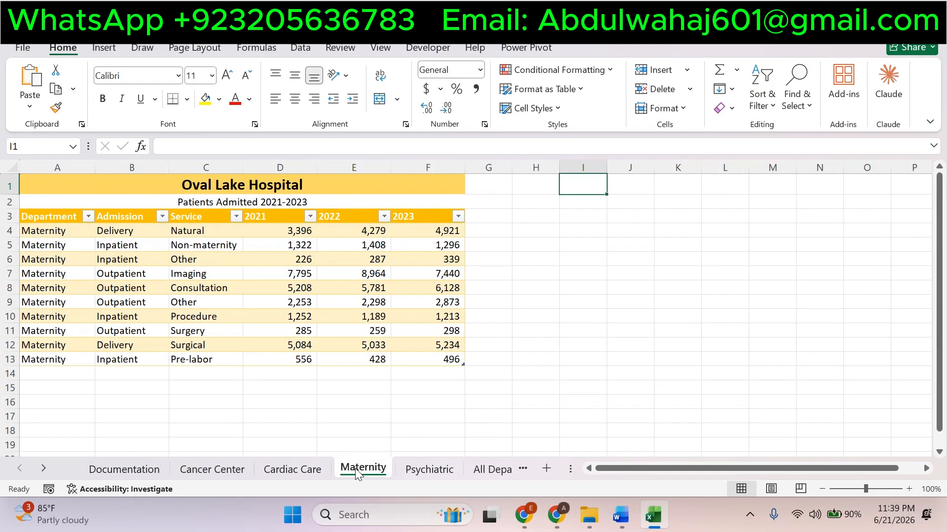
Switch to Word and highlight the introductory paragraph of instruction 8 in yellow.
click(620, 516)
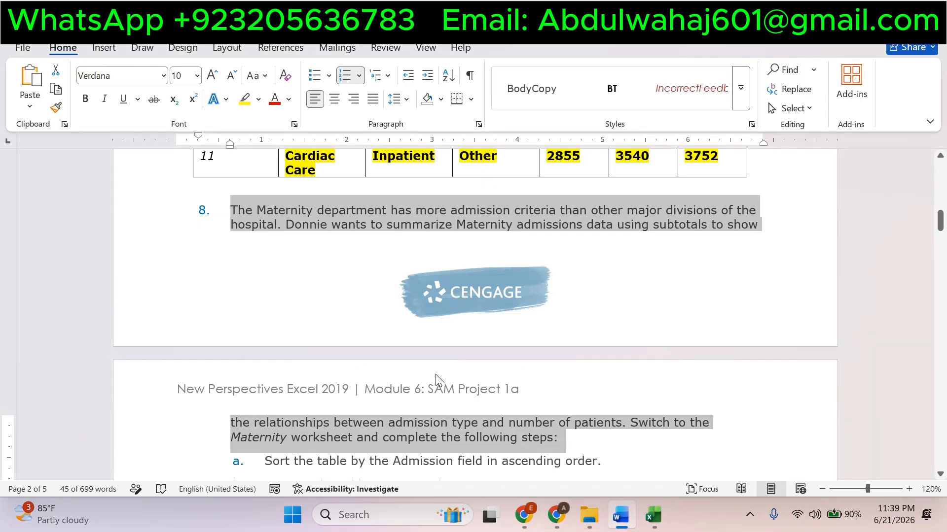
scroll(437, 379, down, 1)
click(245, 99)
click(266, 275)
Check sub-step a of instruction 8 about sorting by Admission and return to the Maternity worksheet in Excel.
scroll(266, 274, down, 4)
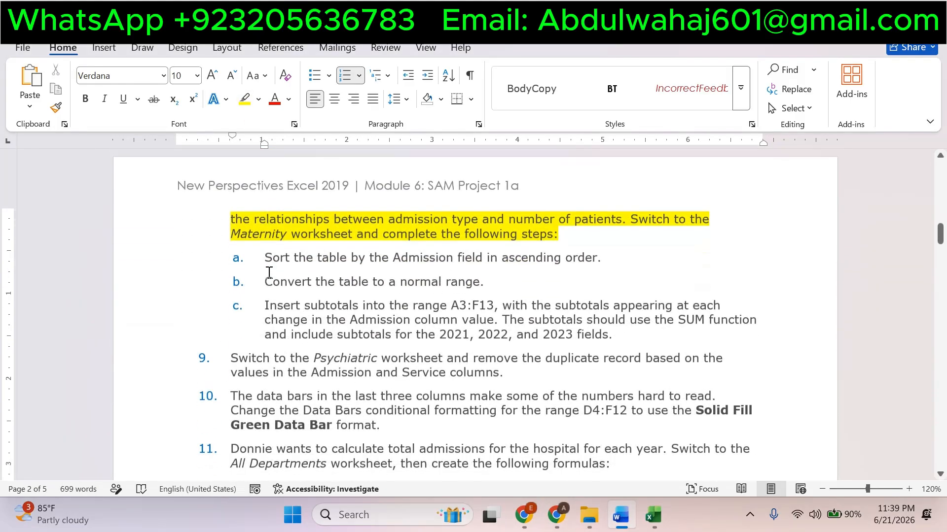
drag(259, 261, 587, 255)
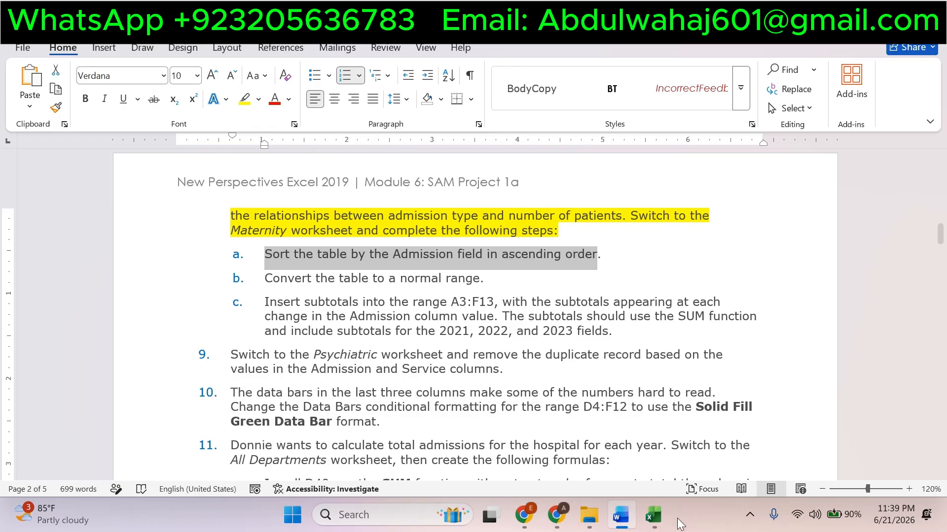
click(661, 516)
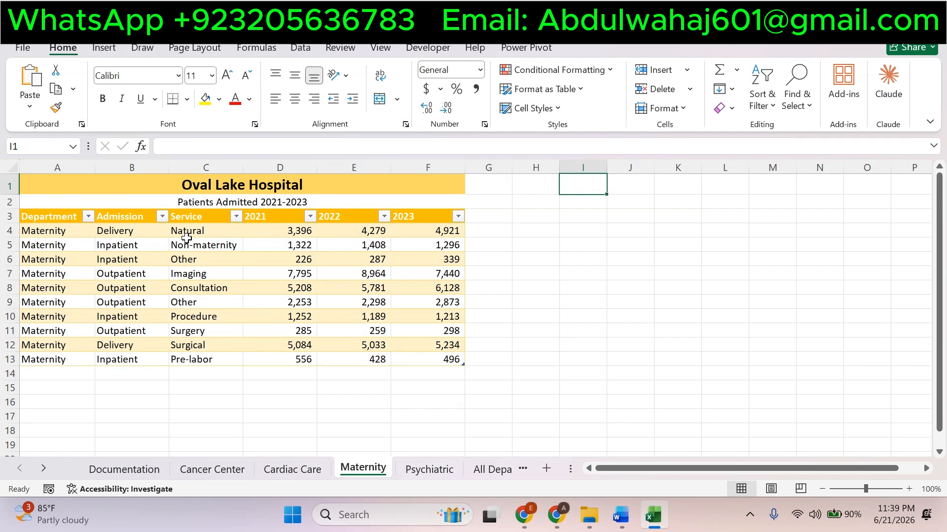
click(622, 516)
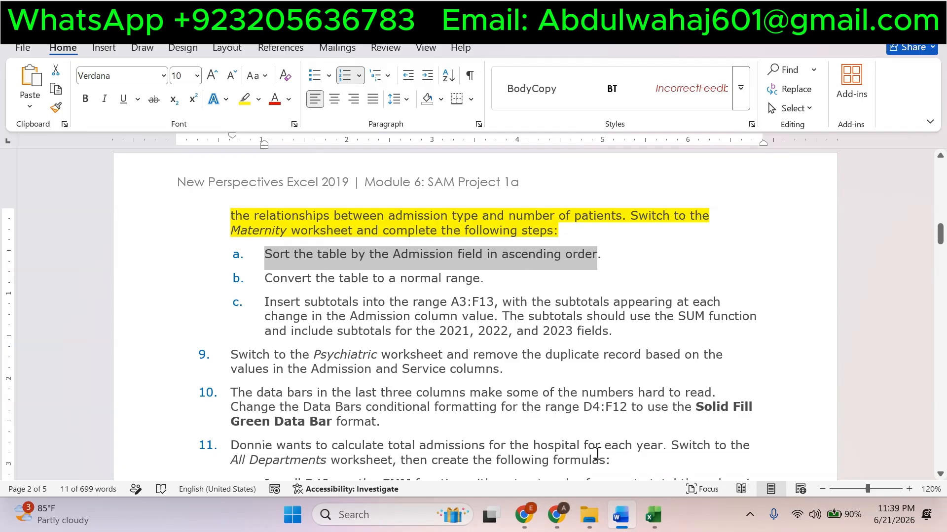
click(654, 517)
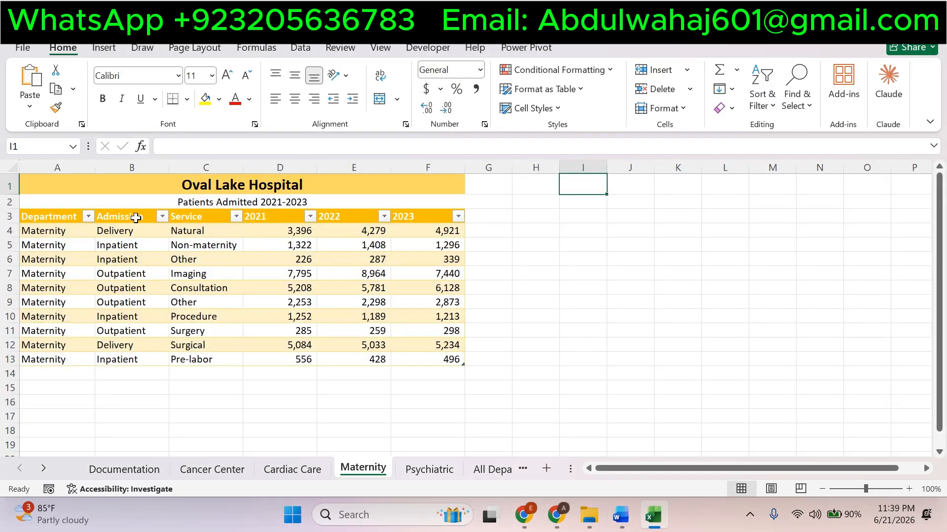